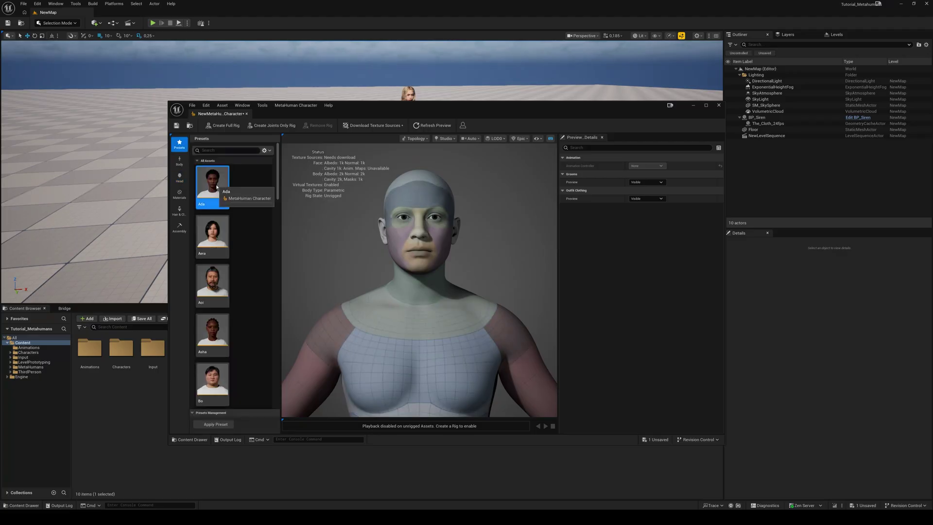
- Initialize the new MetaHuman character from the Ada preset in the Presets panel
double_click(216, 186)
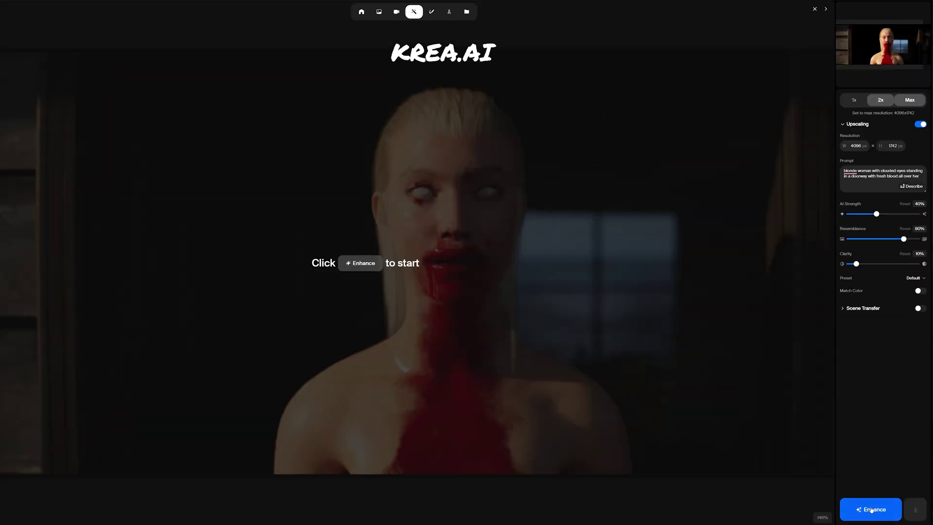
- Run AI enhancement on the bloodied still and compare the original with the enhanced version
left_click(870, 509)
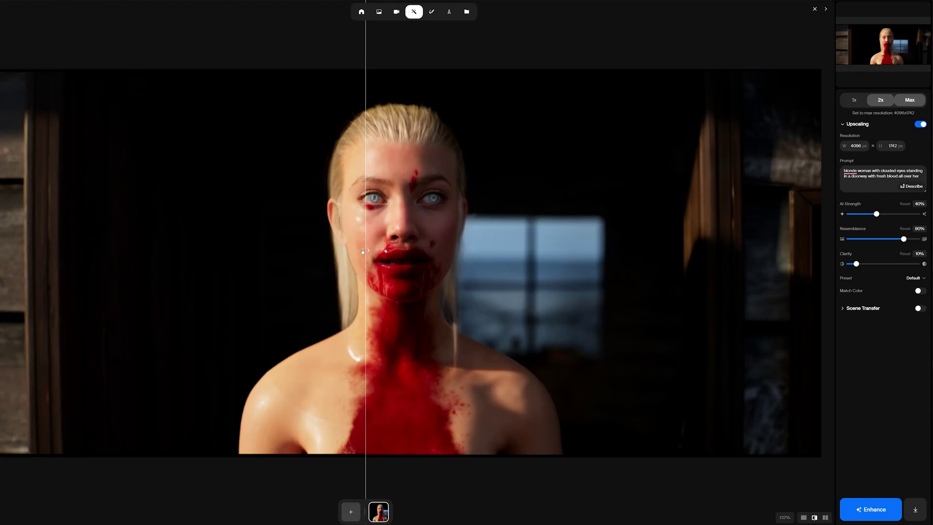
left_click_drag(366, 252, 263, 250)
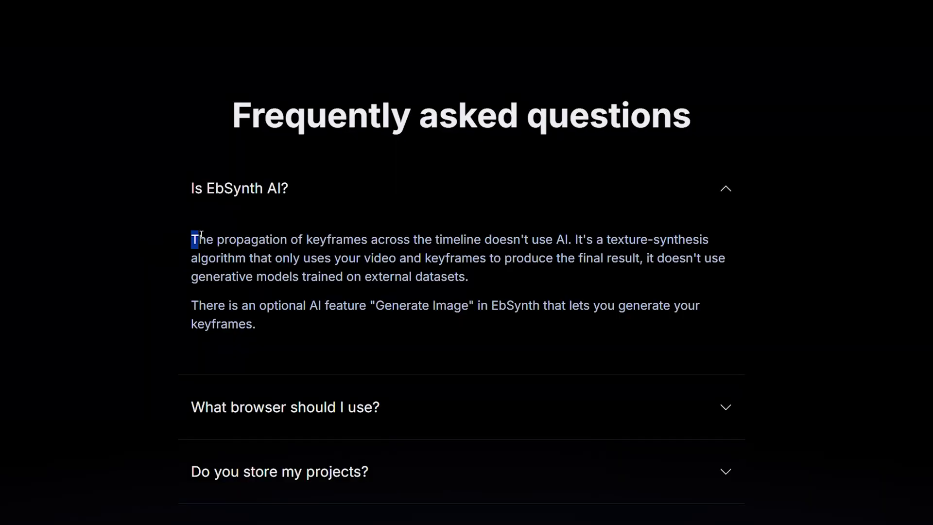
- Highlight the first answer in the EbSynth FAQ section
left_click_drag(193, 240, 379, 272)
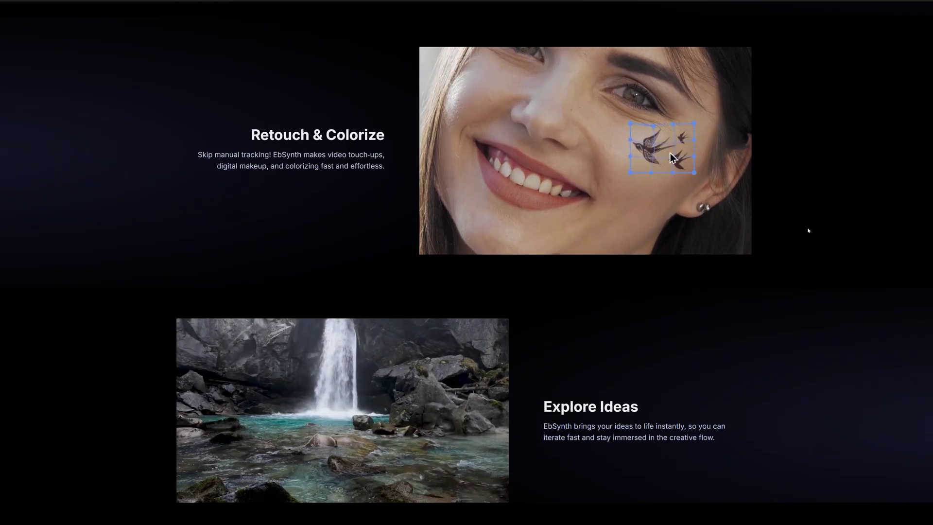
scroll(808, 230, "up", 1)
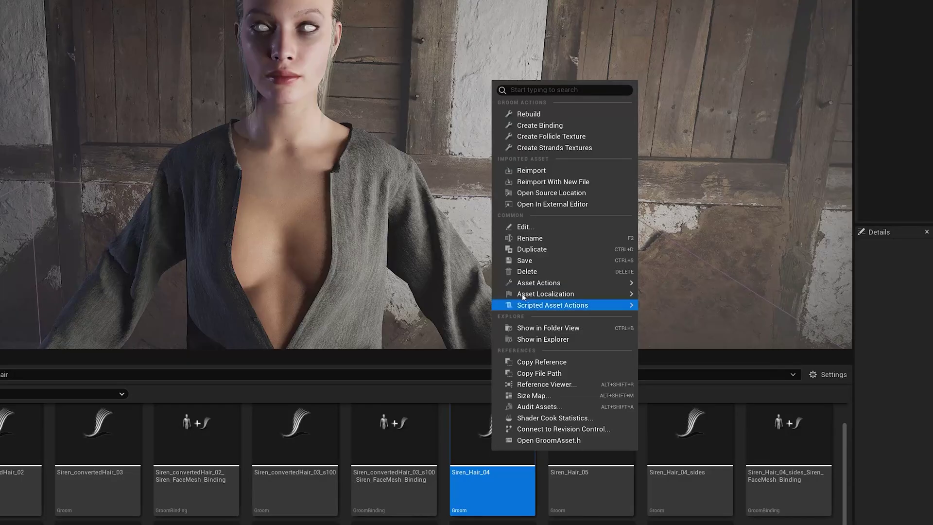
- Create a binding for Siren_Hair_04 with Siren_FaceMesh_edit as the target skeletal mesh
left_click(555, 125)
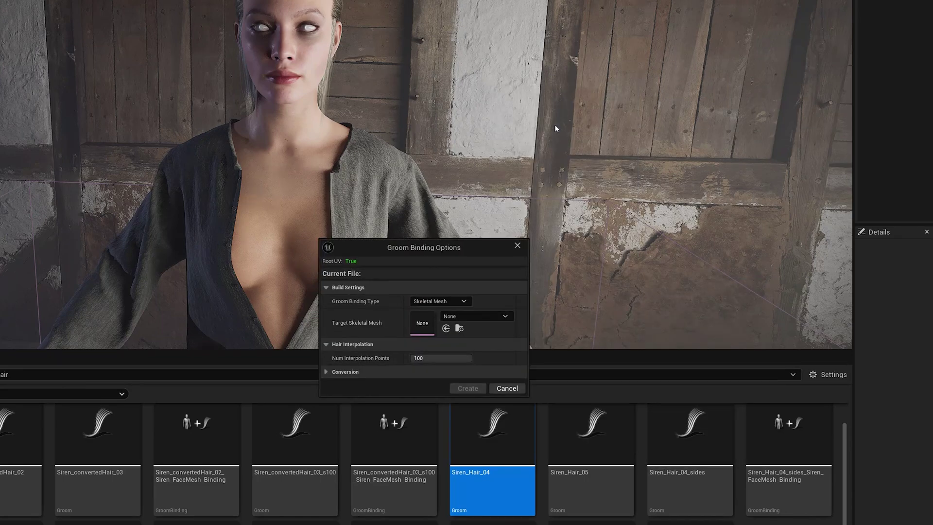
left_click(463, 315)
type("siren")
left_click(496, 496)
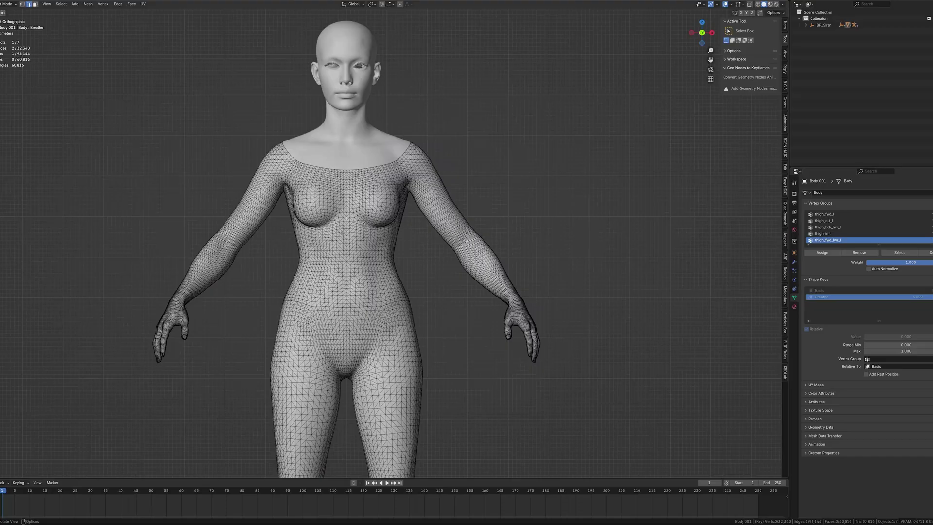
- Box-select the chest vertices for the Breathe key and view the body in solid shading
left_click_drag(284, 223, 340, 226)
middle_click_drag(440, 251, 431, 276)
key("shift+z")
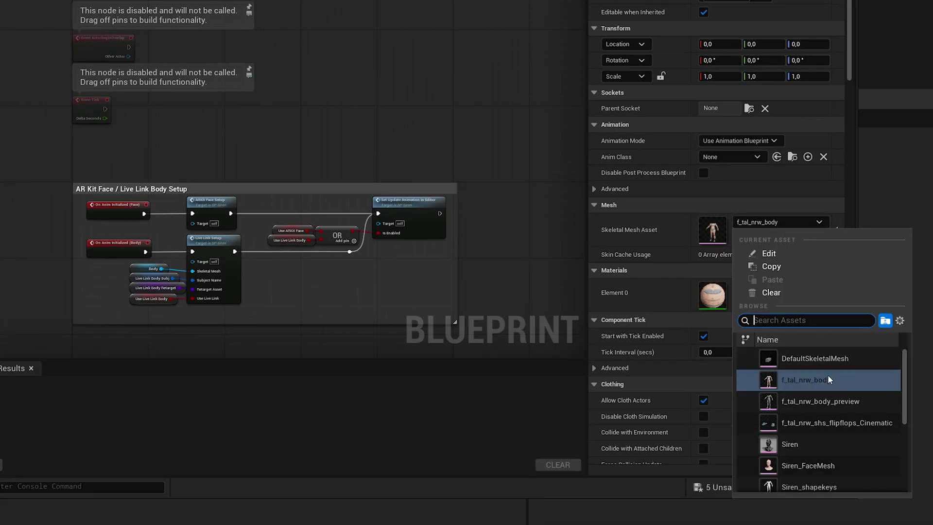
scroll(904, 426, "down", 1)
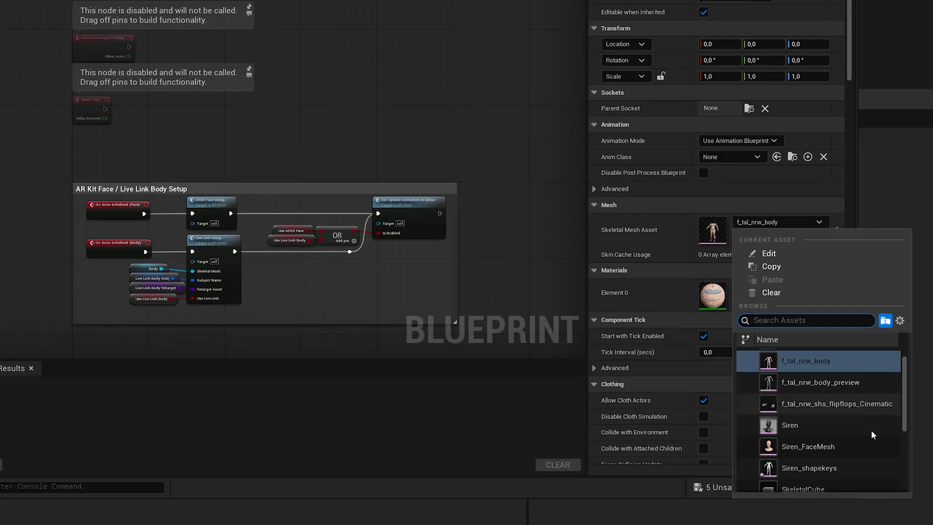
- Set the BP_Siren Body skeletal mesh asset to Siren_shapekeys
left_click(818, 471)
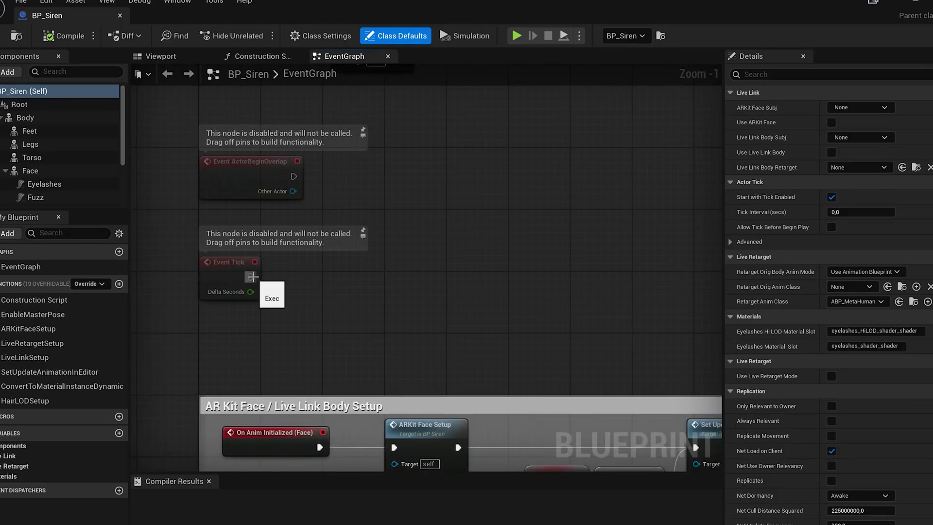
- Drive a Set Morph Target node from an instance-editable, cinematic-exposed Breathing float on Event Tick
left_click_drag(307, 275, 384, 276)
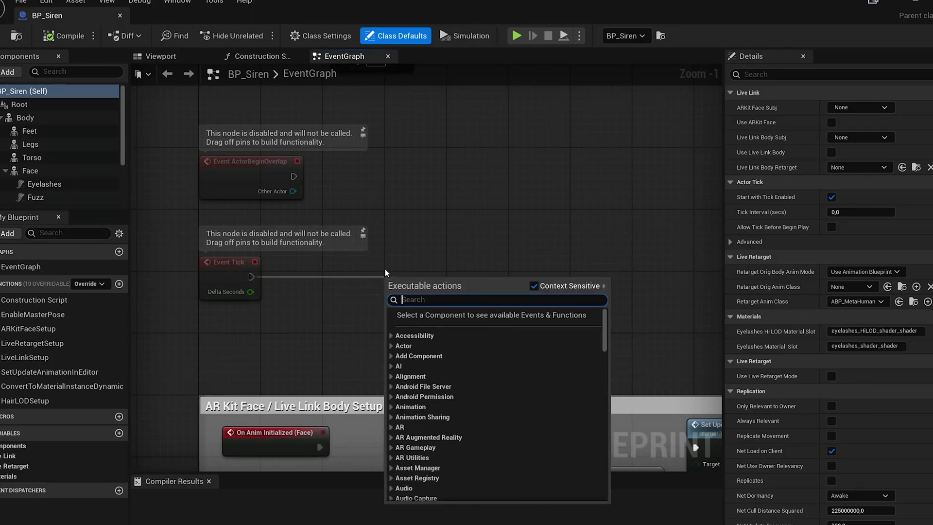
type("set morp")
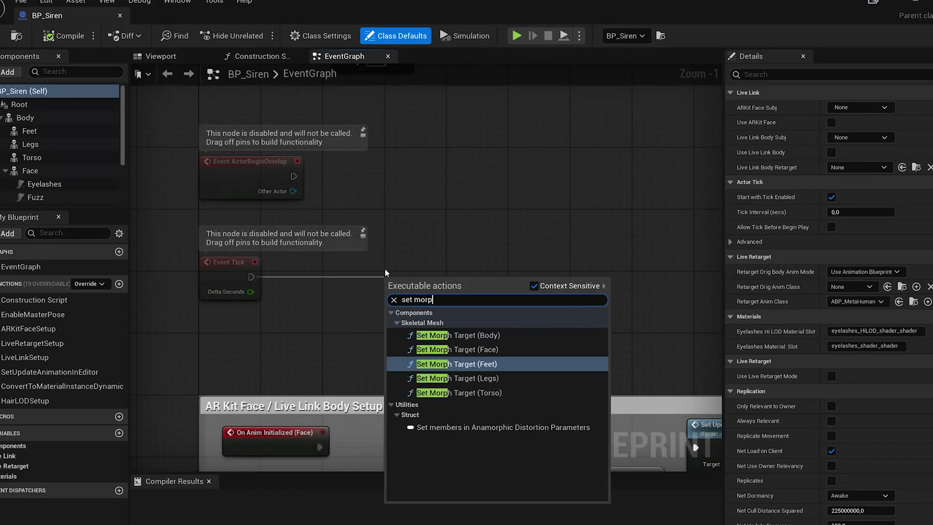
left_click(458, 334)
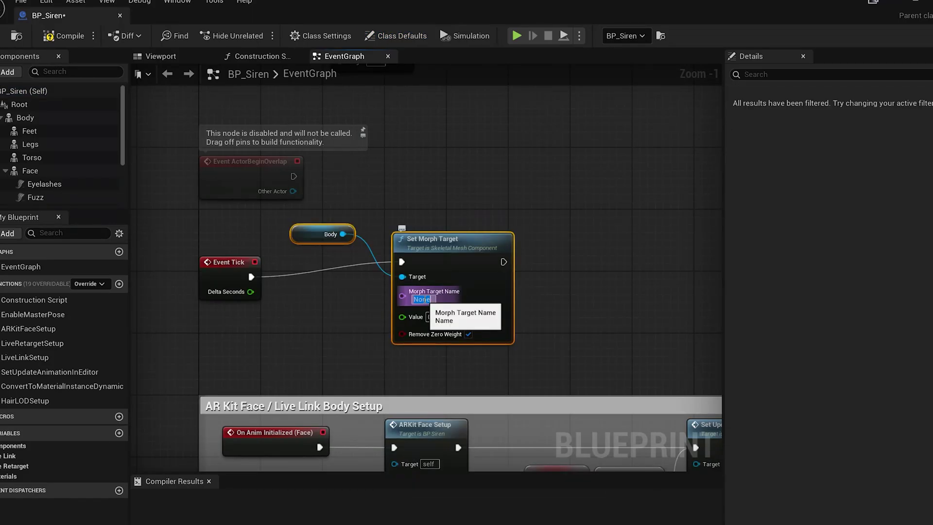
type("reathing")
right_click(404, 319)
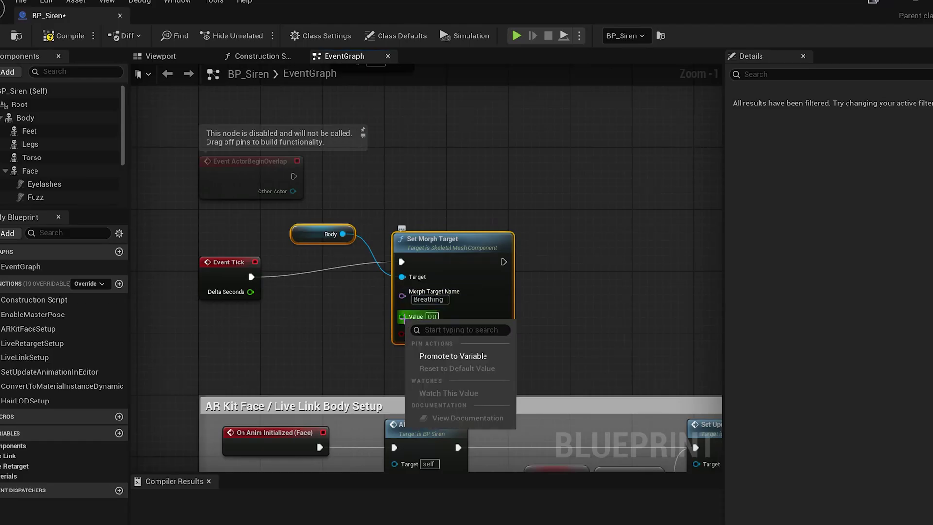
left_click(422, 356)
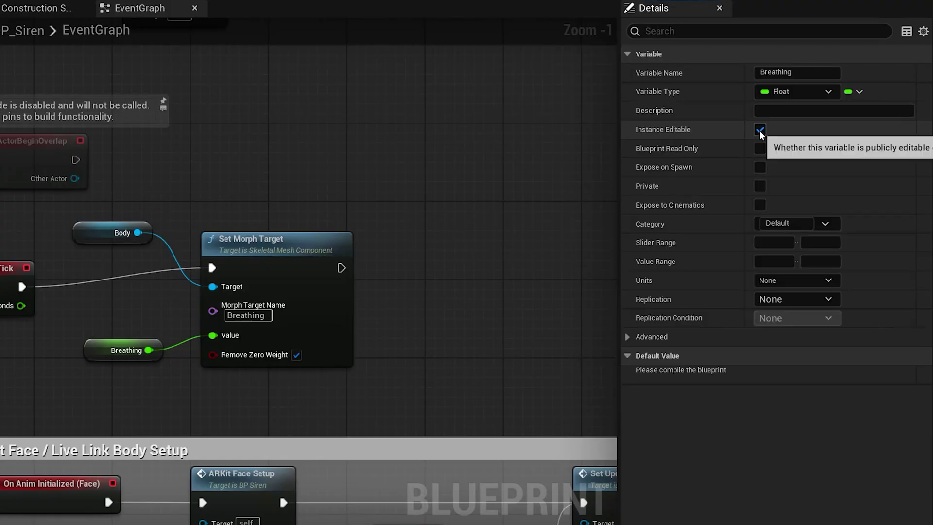
type("Breathing")
left_click(836, 153)
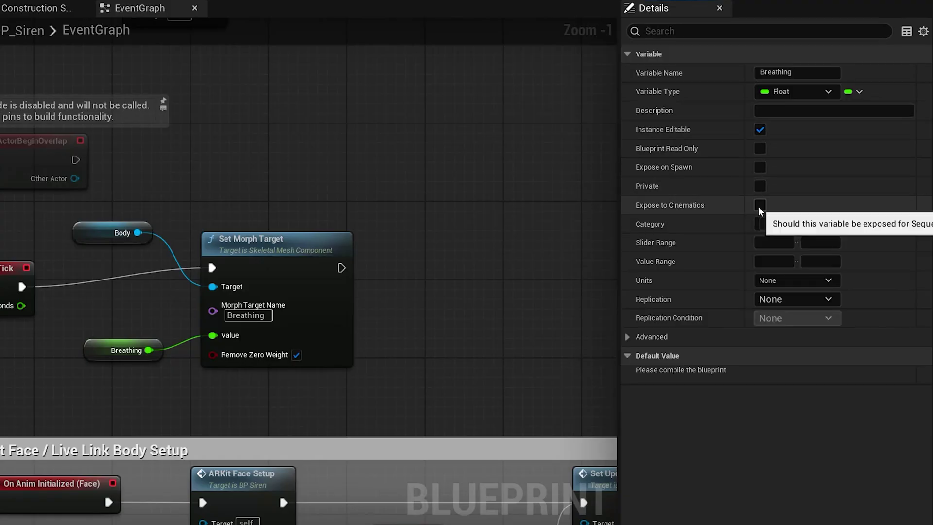
left_click(835, 212)
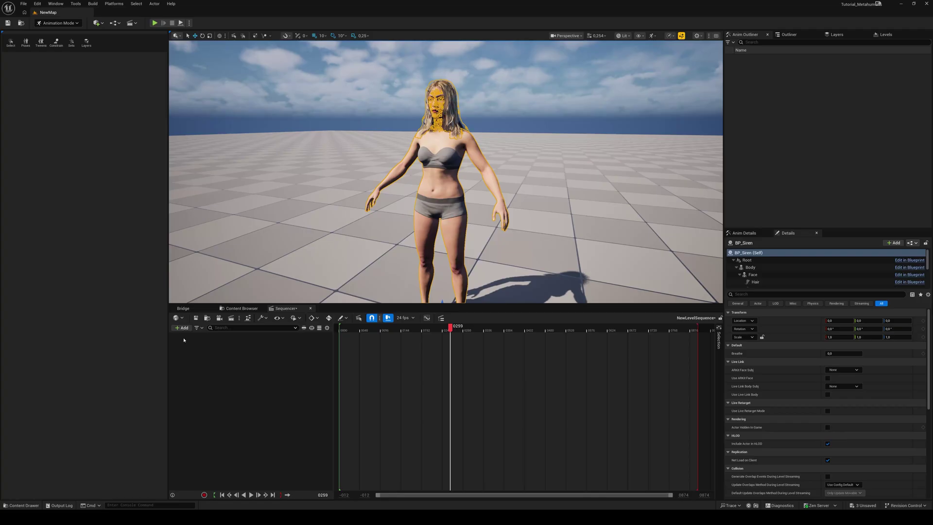
- Add BP_Siren with an FKControlRig on Body and key Breathe Curve 0 to 1 at frame 32
left_click(181, 327)
mouse_move(201, 352)
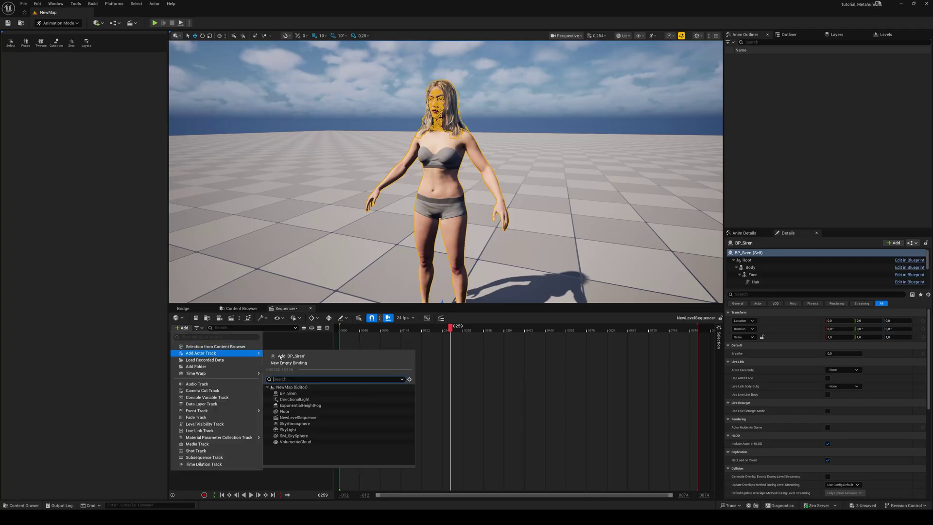
left_click(288, 357)
left_click(304, 337)
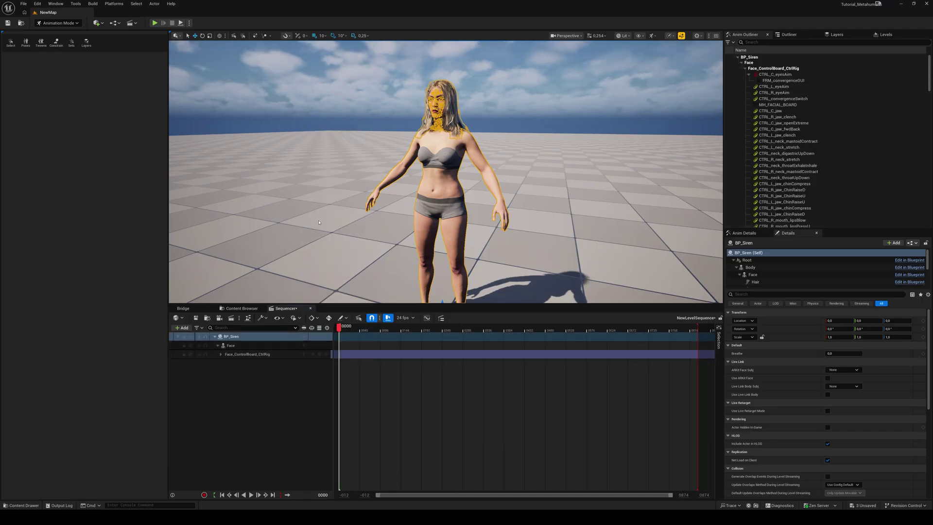
left_click(305, 347)
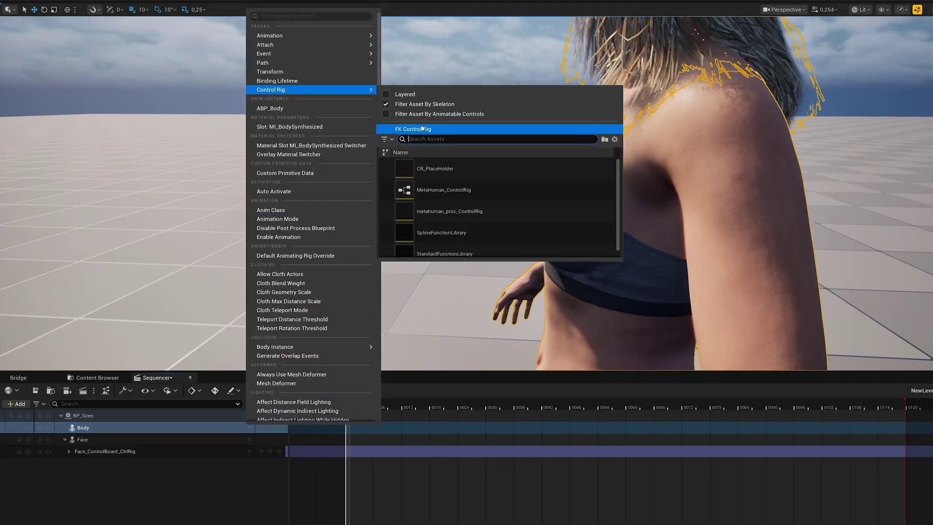
left_click(422, 129)
type("br")
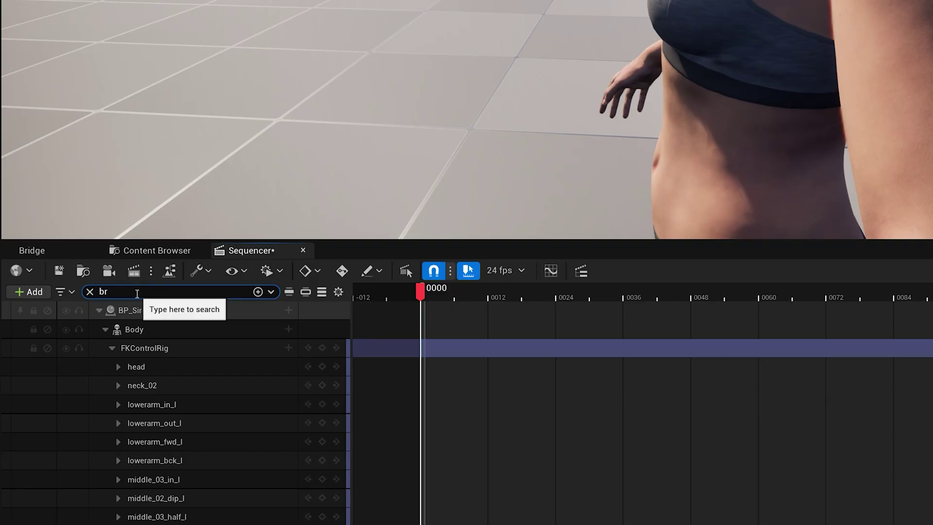
type("e")
left_click(119, 367)
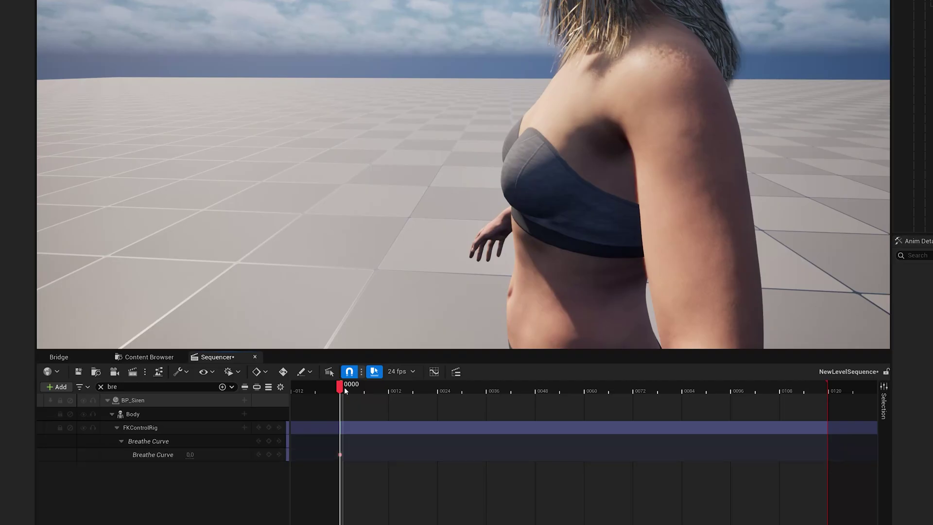
key("Return")
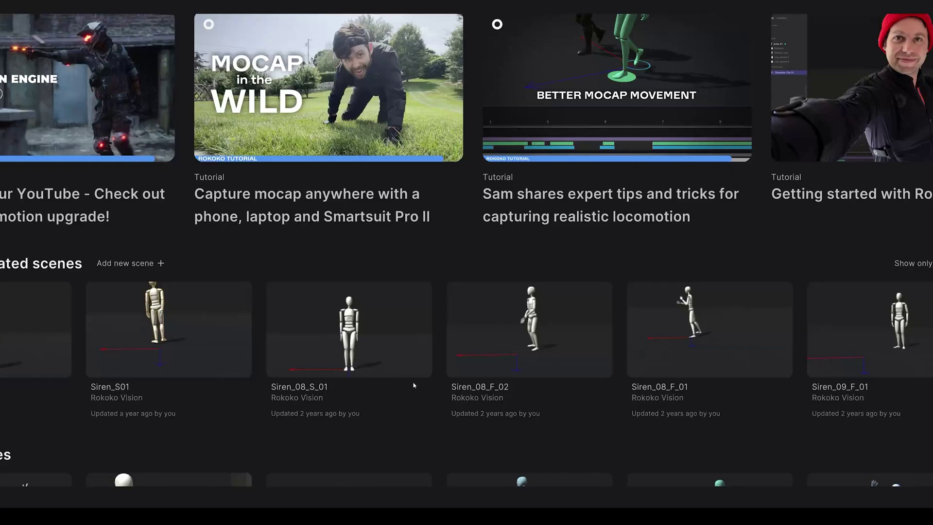
- Open the Siren_08_S_01 scene and choose the skeleton for its FBX clip export
left_click(384, 335)
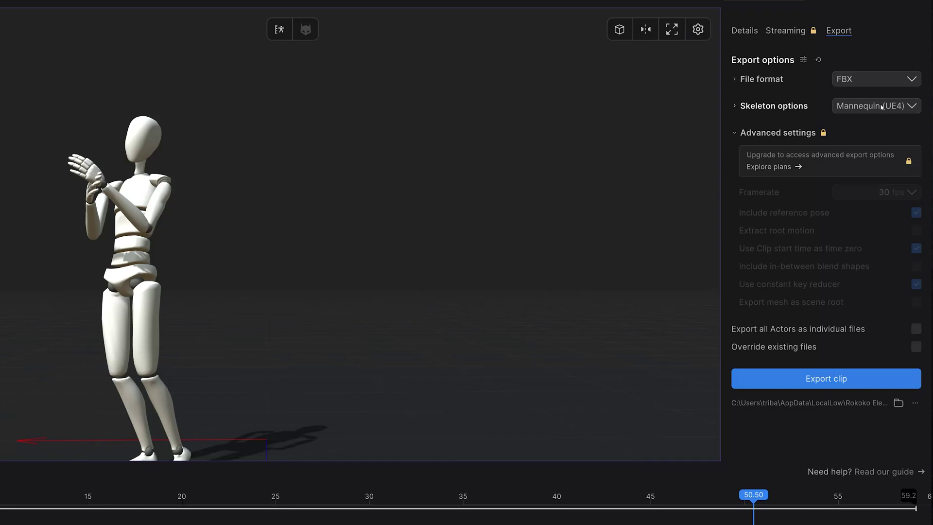
left_click(882, 108)
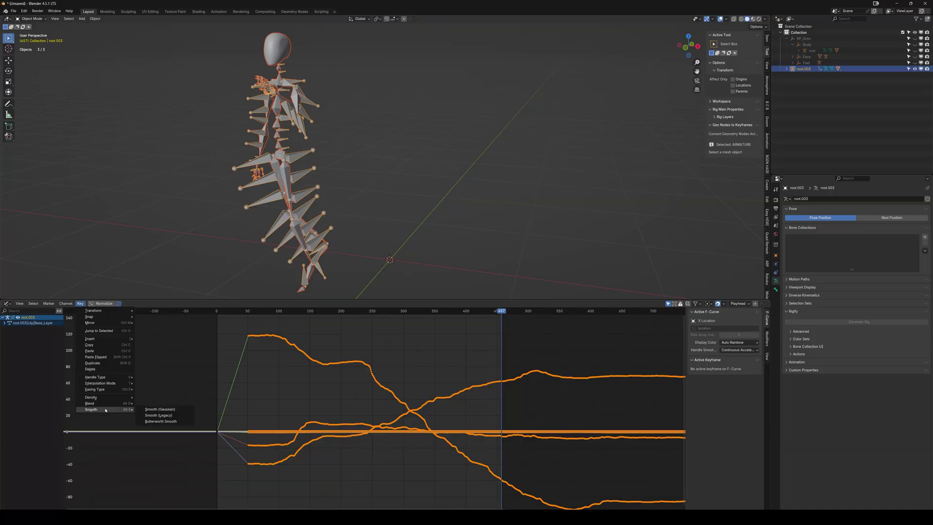
- Apply Butterworth Smooth to the selected mocap curves in the Graph Editor
left_click(178, 421)
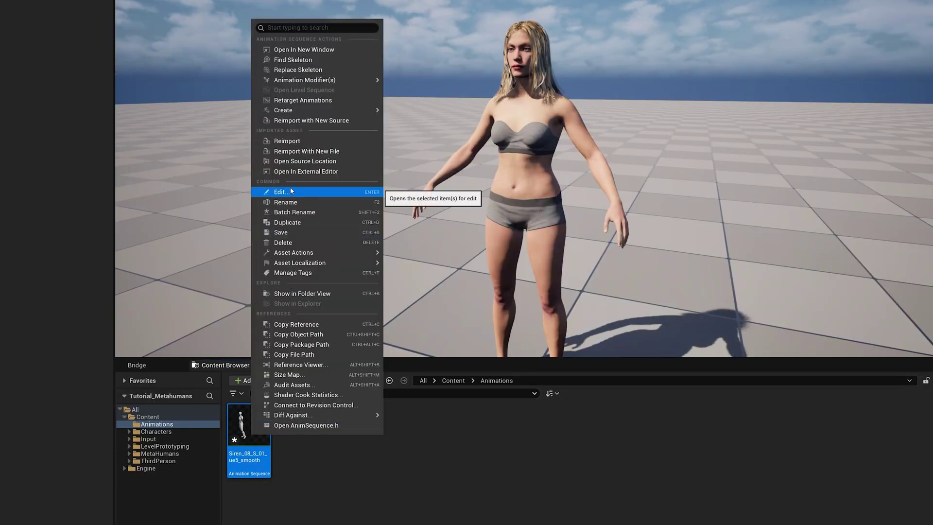
- Retarget the Siren_08_S_01_ue5_smooth clip onto f_tal_nrw_body and assign it to the body track
left_click(301, 101)
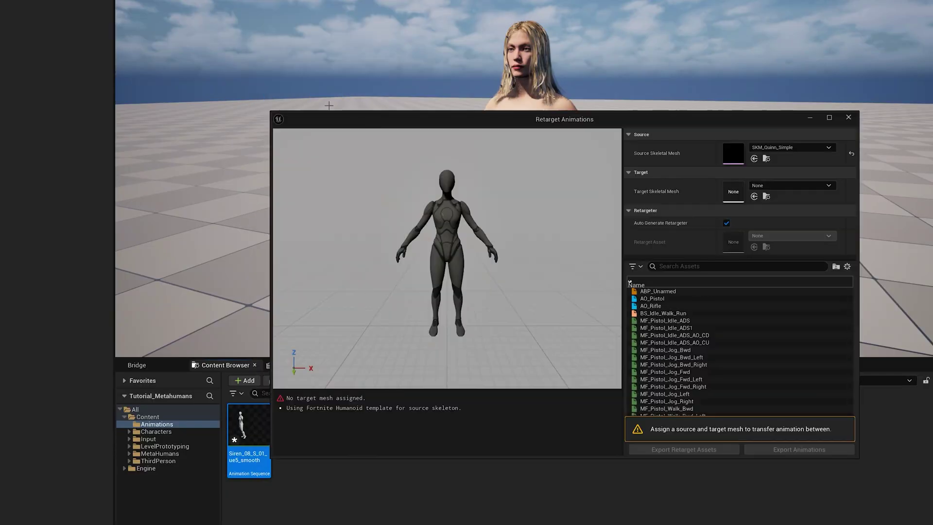
left_click(772, 185)
left_click(816, 297)
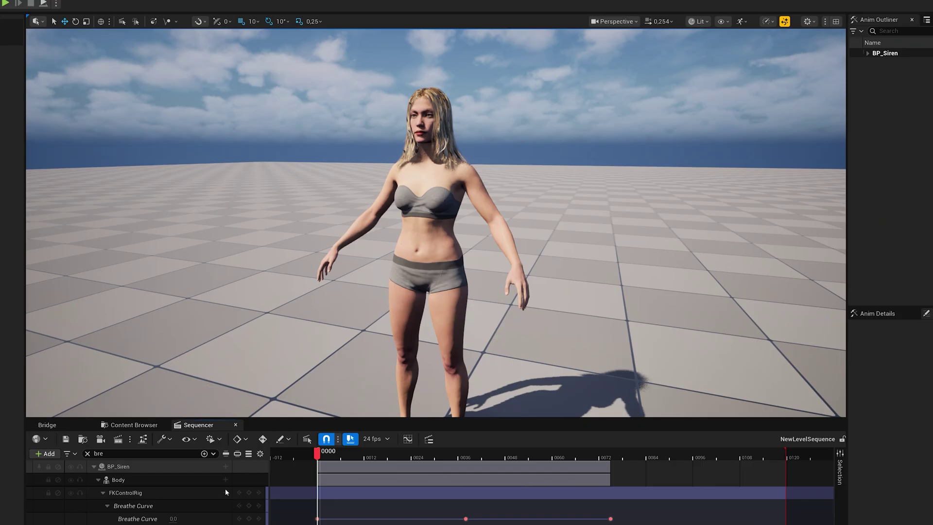
left_click(226, 481)
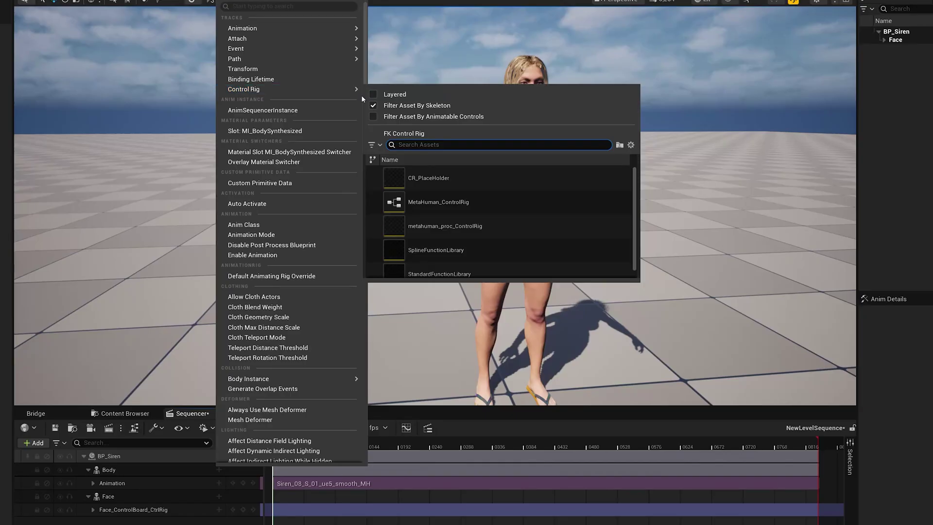
- Add MetaHuman_ControlRig as a layered control rig on the Siren's body track
left_click(375, 95)
left_click(423, 180)
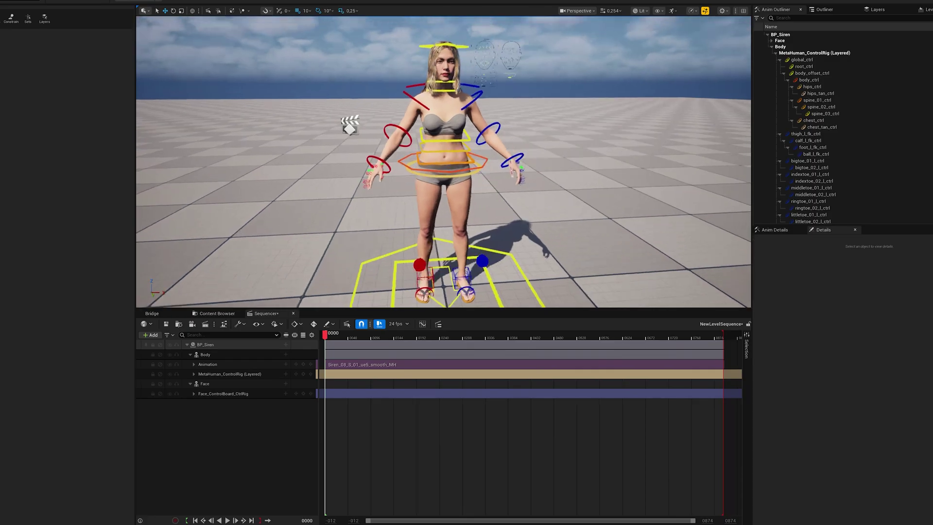
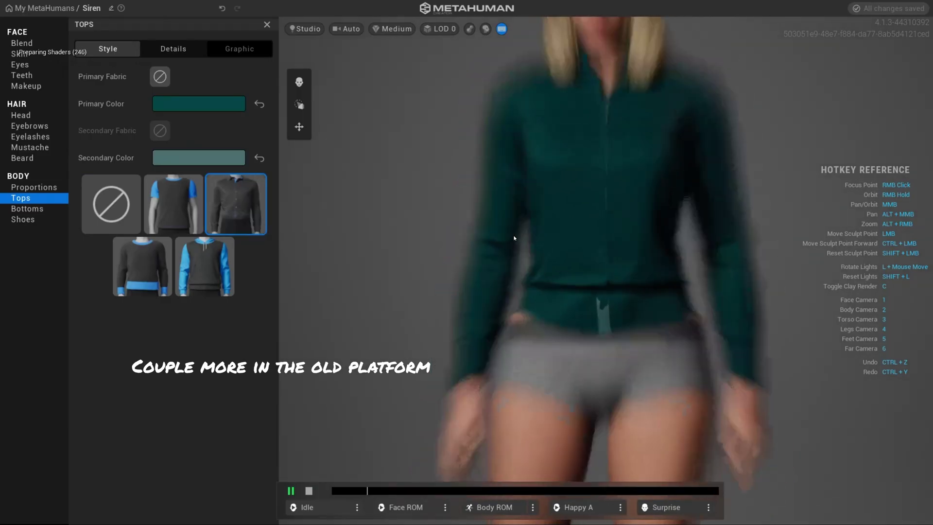
scroll(765, 225, "down", 2)
scroll(763, 229, "down", 2)
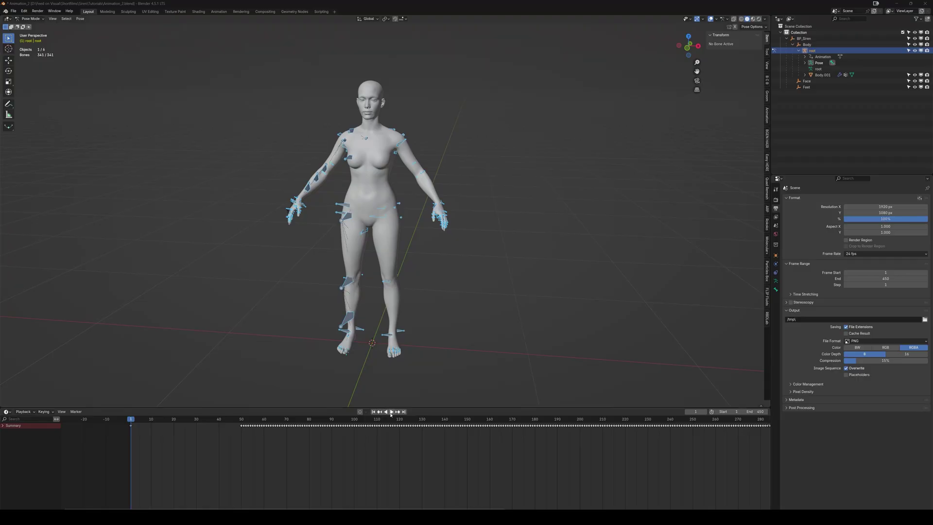
- Play the armature animation in Blender's timeline so the figure moves through its poses
left_click(391, 412)
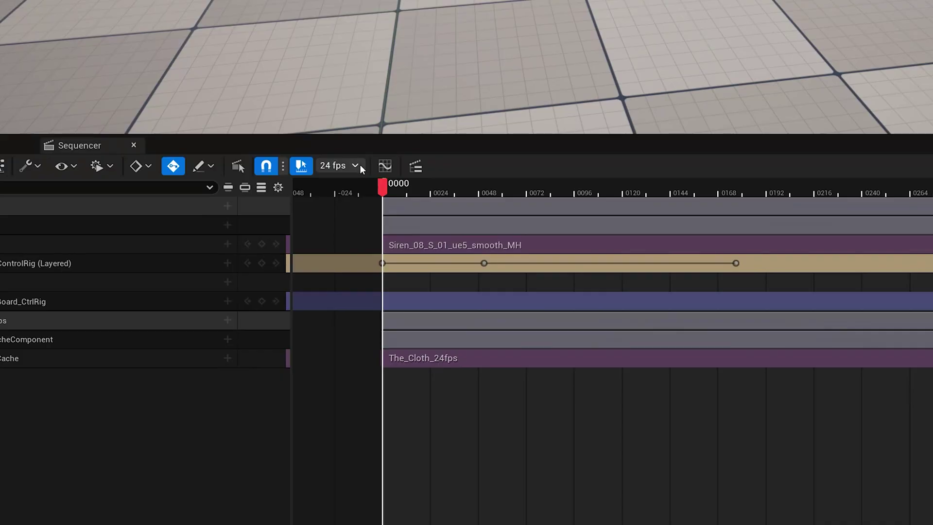
- Keep the sequence at 24 fps and rotate the screen-left arm FK control to move the hands
left_click(355, 165)
left_click(355, 166)
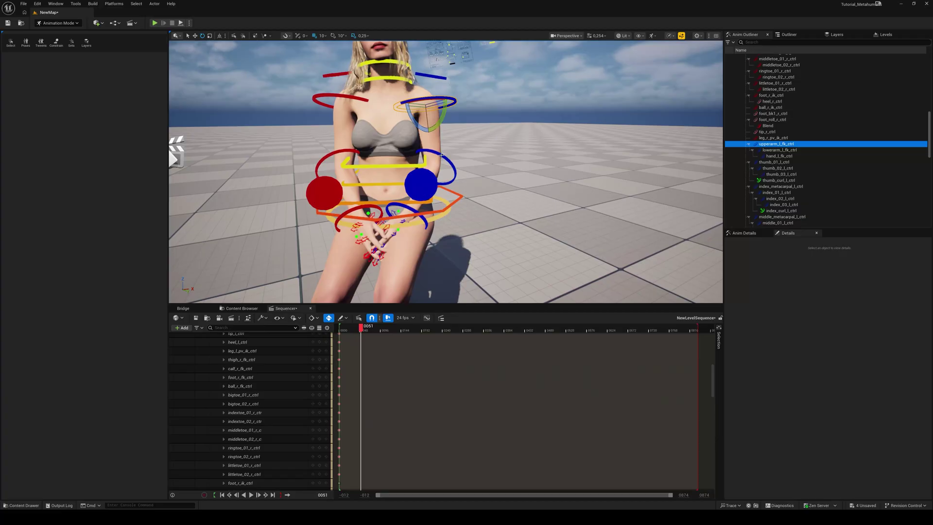
left_click(441, 155)
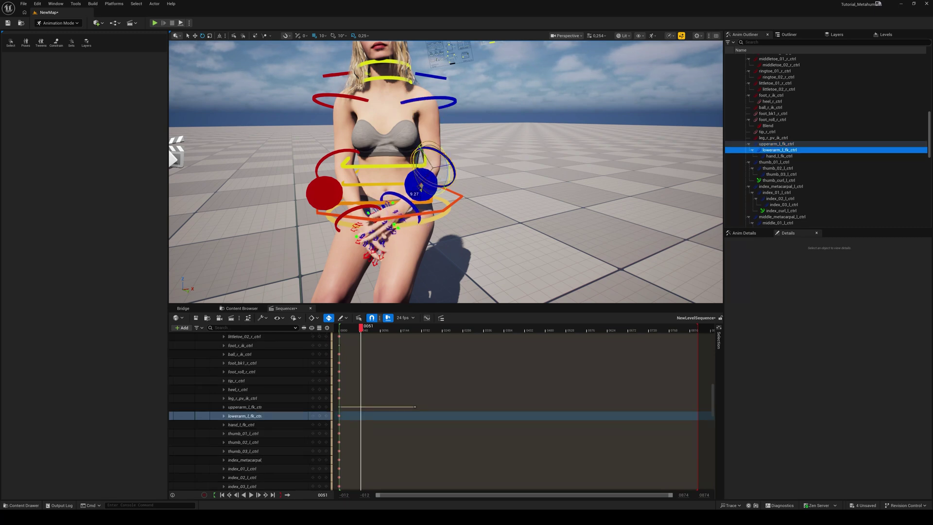
left_click(336, 157)
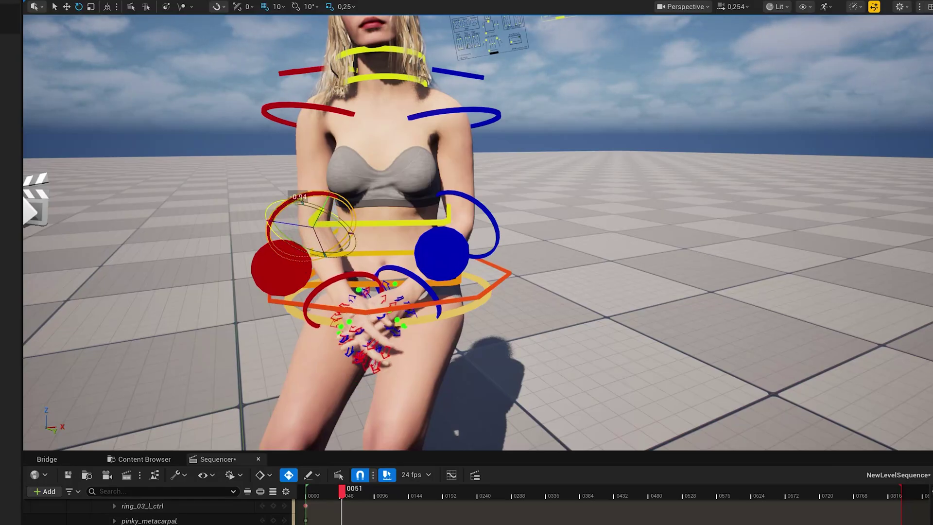
left_click_drag(347, 260, 342, 287)
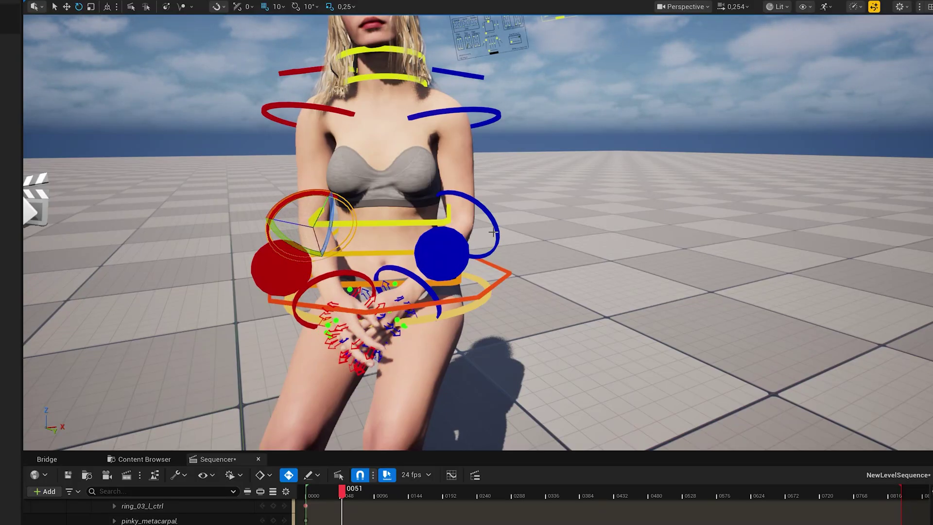
- Rotate the screen-right arm control and bake the Body track into an animation sequence
left_click(470, 251)
left_click_drag(472, 251, 463, 271)
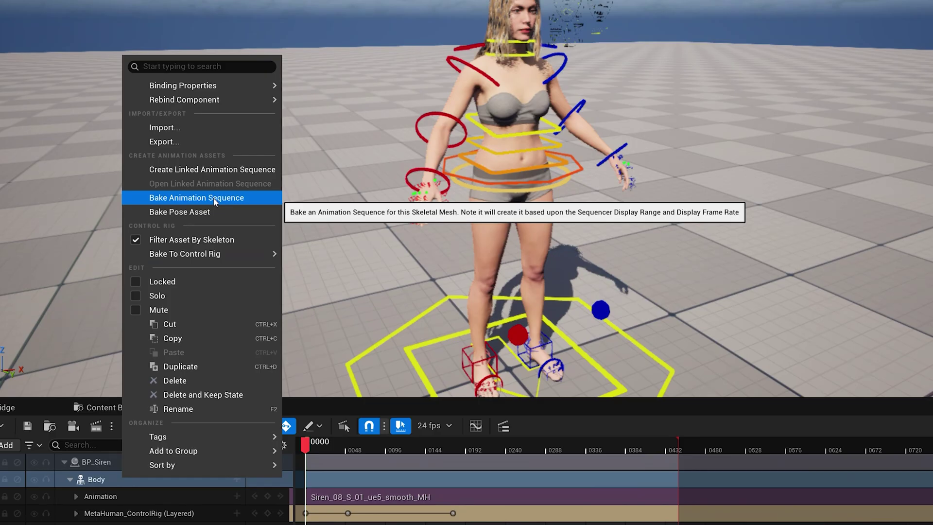
left_click(215, 198)
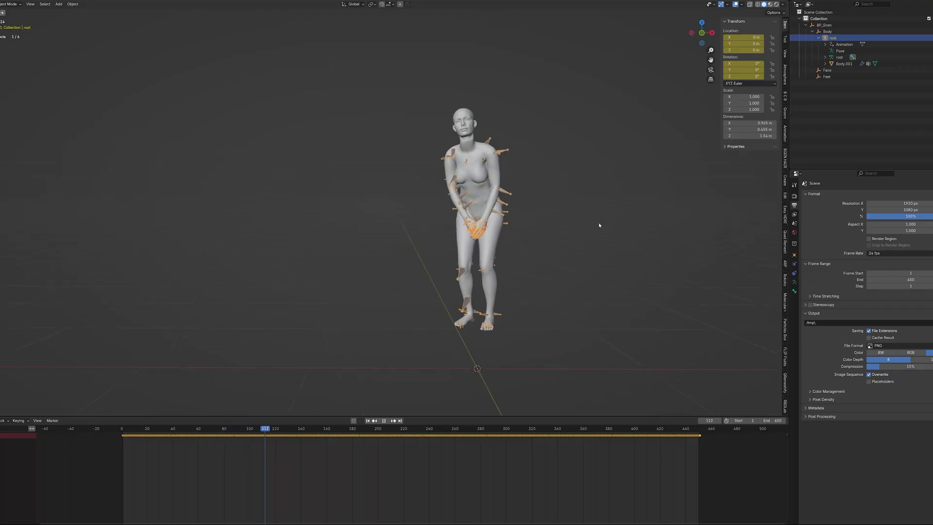
- Orbit around the character and export the animation as The Animation_24fps.abc
mouse_move(605, 240)
middle_mouse_down()
mouse_move(625, 236)
mouse_move(592, 234)
middle_mouse_up()
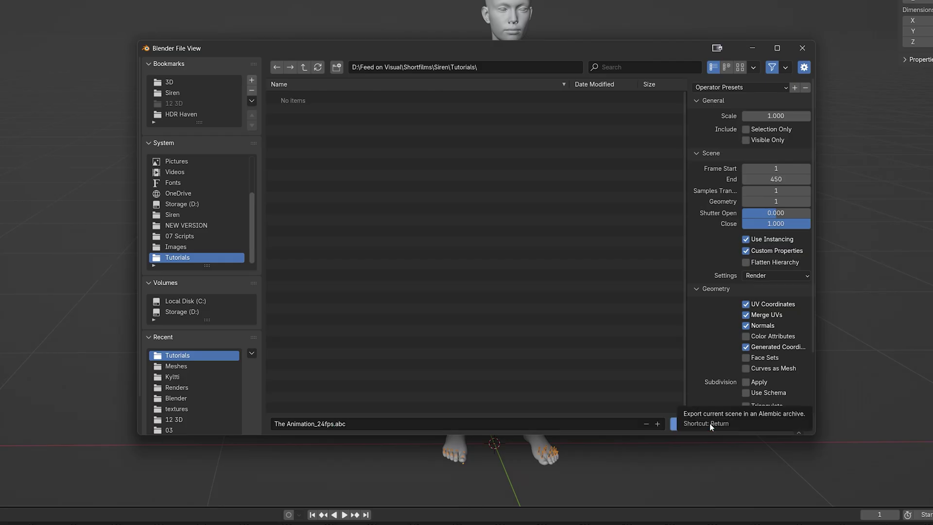
left_click(709, 423)
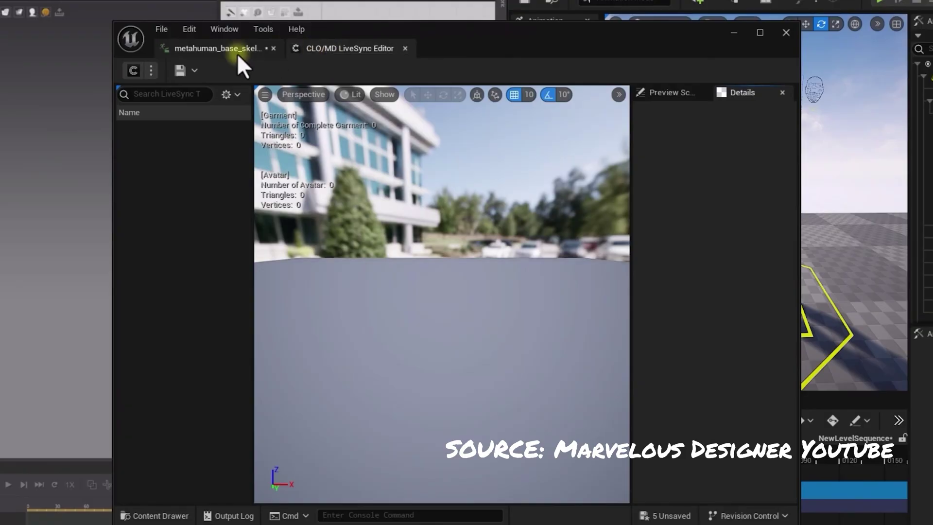
- Export the metahuman base skeleton animation to Marvelous Designer through the CLO LiveSync Exporter
left_click(237, 54)
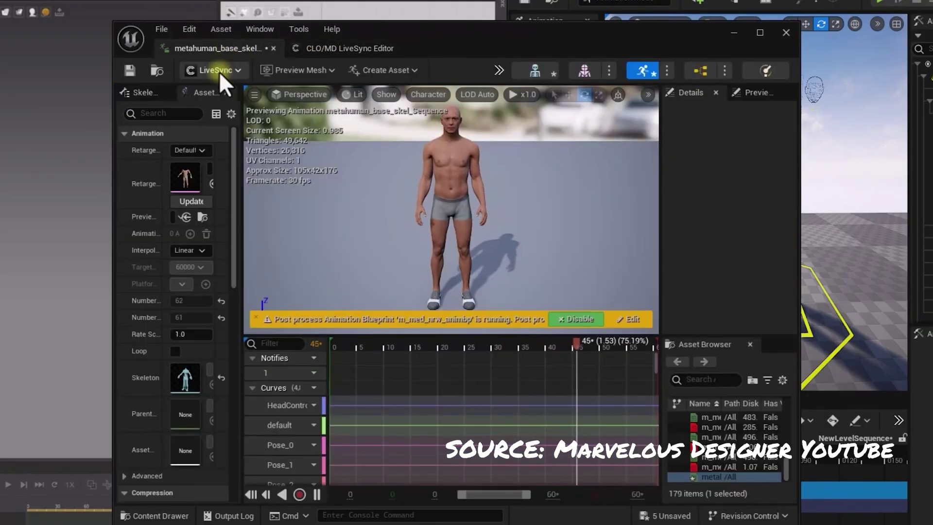
left_click(226, 70)
left_click(296, 107)
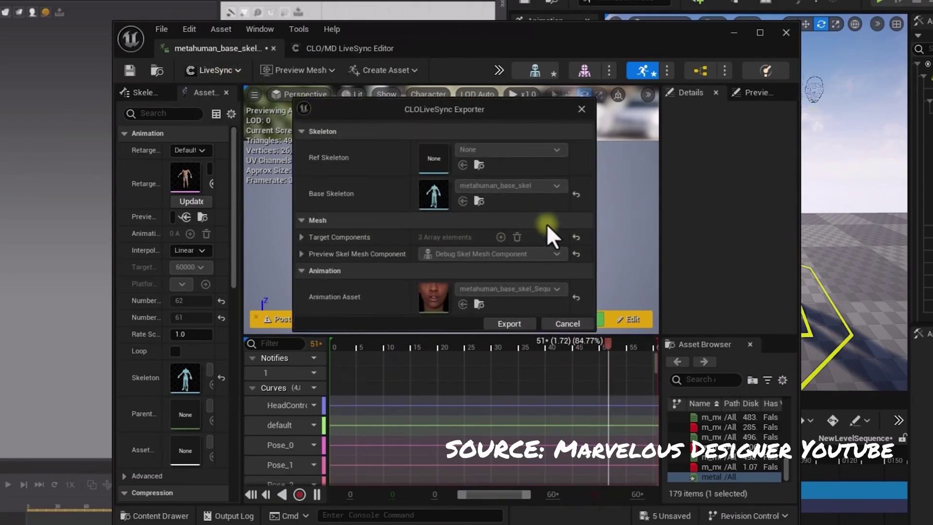
left_click(528, 328)
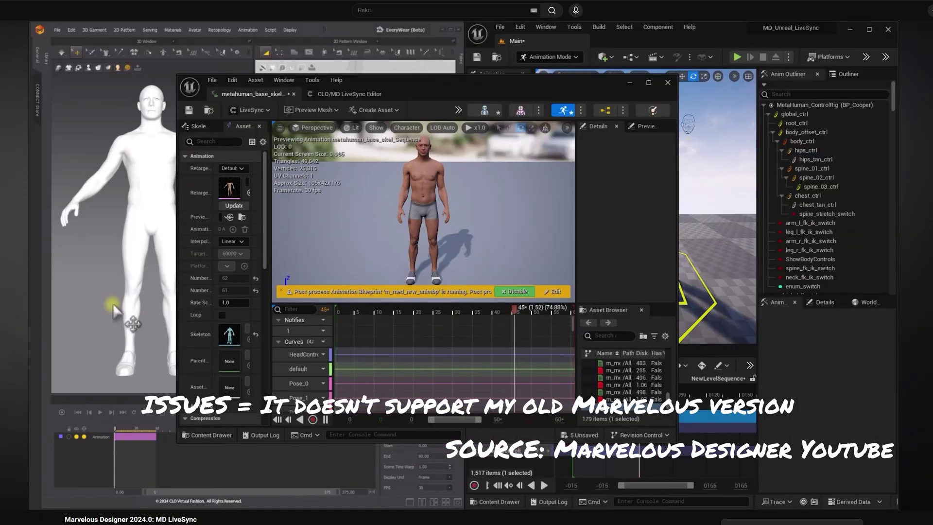
- Maximize Marvelous Designer and play the synced avatar animation with the shirt simulating
left_click(113, 311)
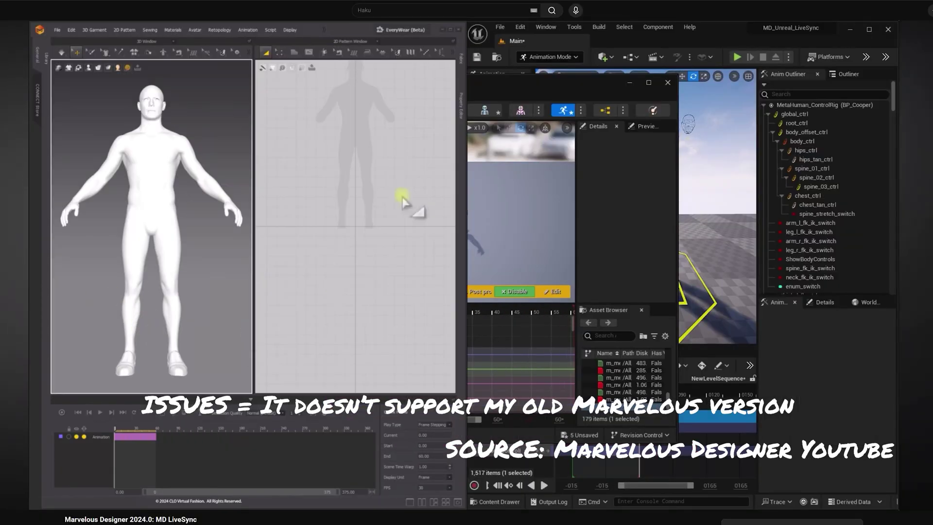
left_click(448, 29)
left_click(100, 412)
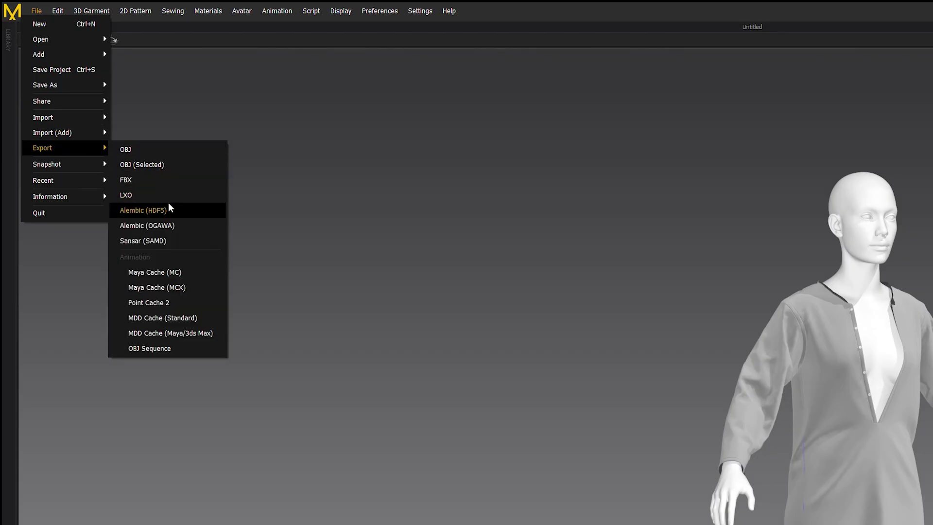
- Start an Alembic (HDF5) export of the simulated shirt
left_click(182, 229)
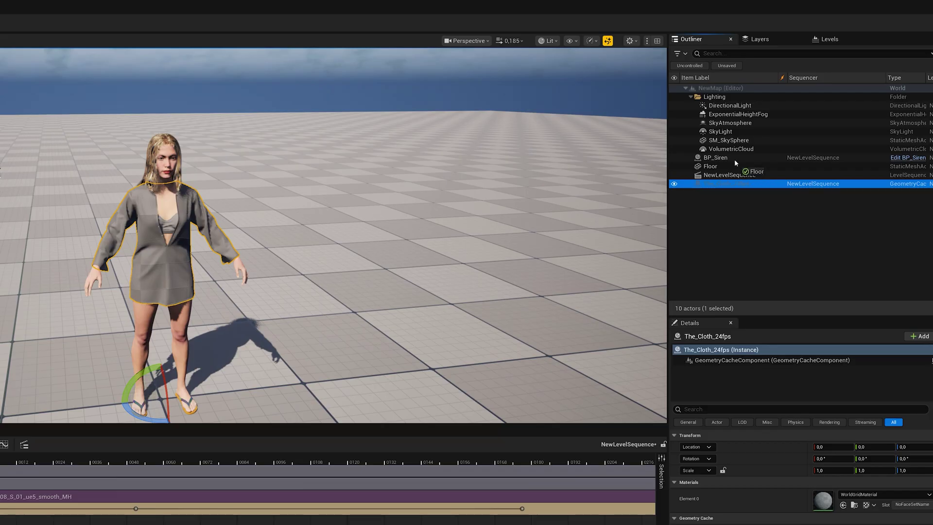
- Add The_Cloth_24fps's GeometryCacheComponent and a Geometry Cache track alongside BP_Siren
left_click(734, 161)
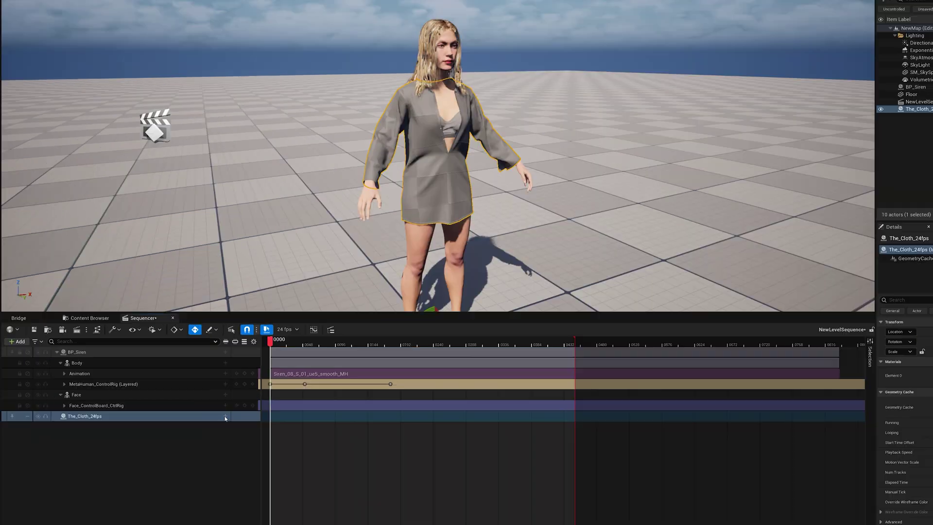
left_click(226, 416)
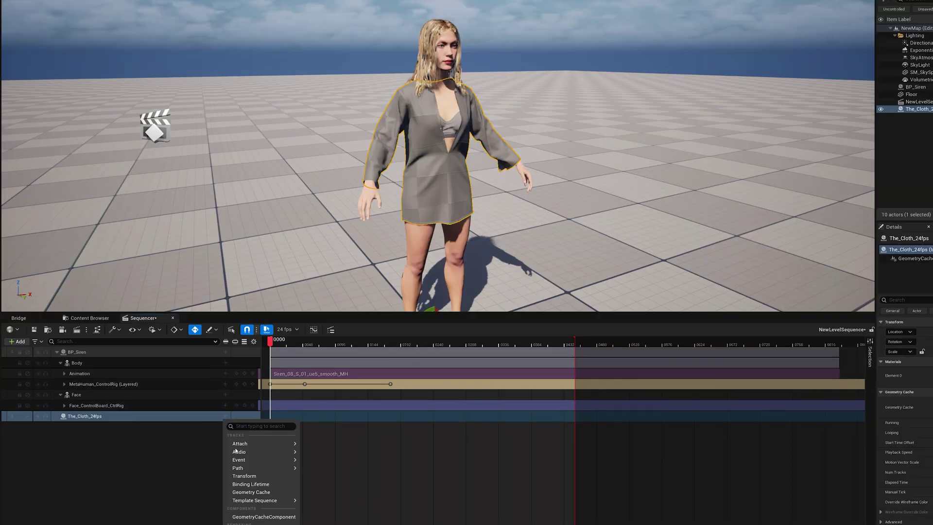
left_click(246, 514)
left_click(225, 427)
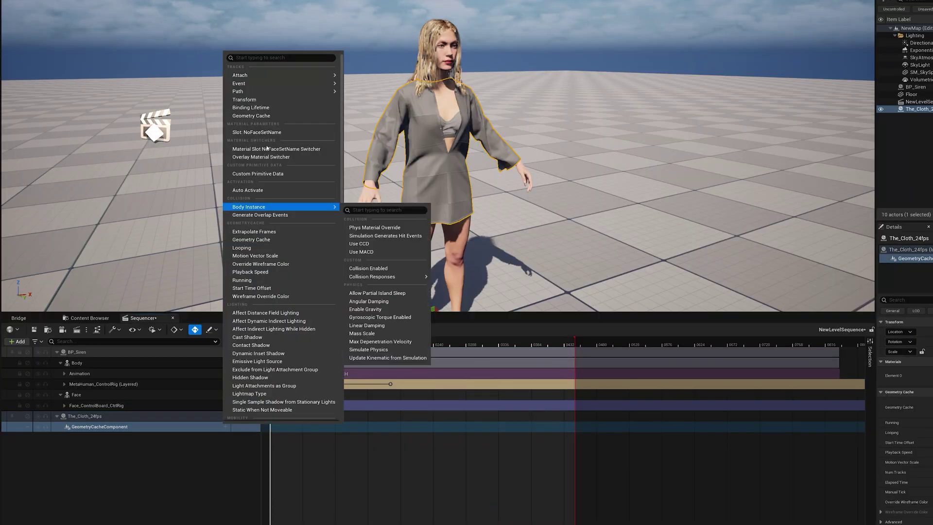
left_click(262, 117)
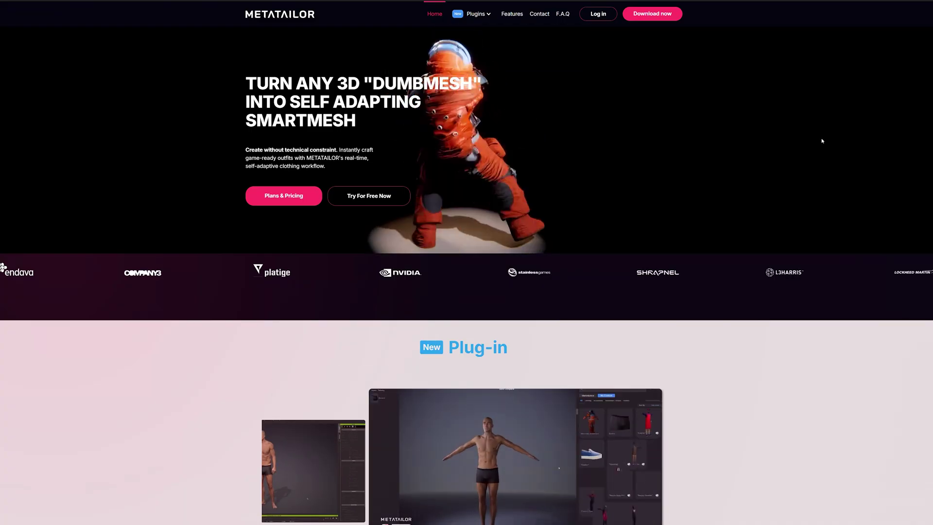
scroll(821, 141, "down", 10)
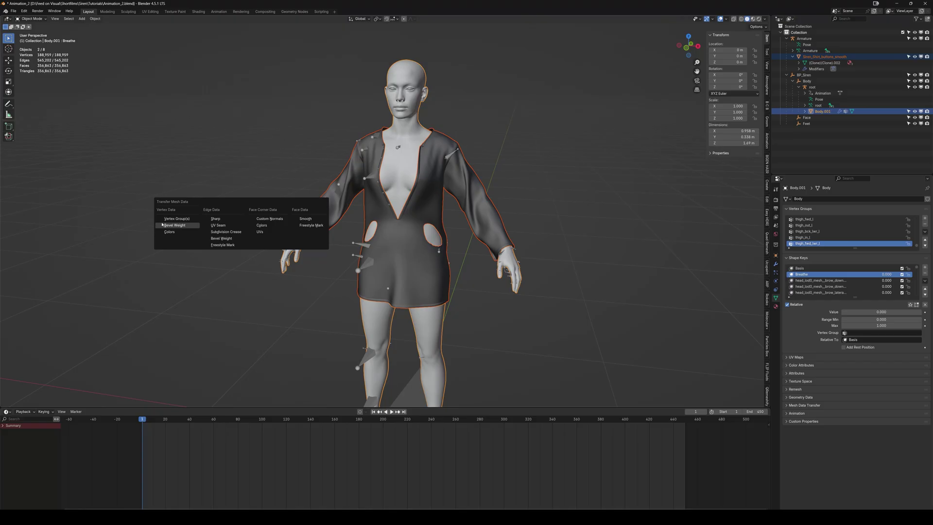
- Set up a mesh data transfer to the body, keeping the active layer as the source
left_click(175, 222)
left_click(79, 380)
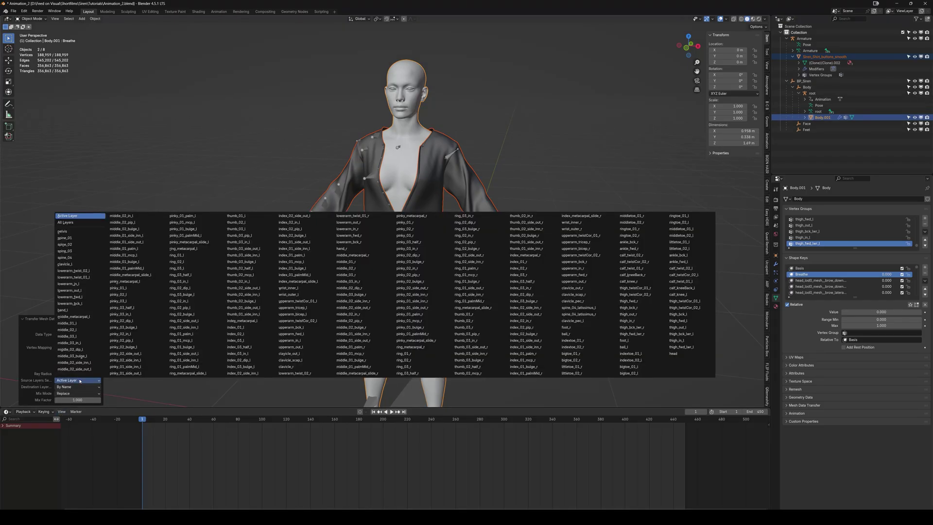
left_click(65, 222)
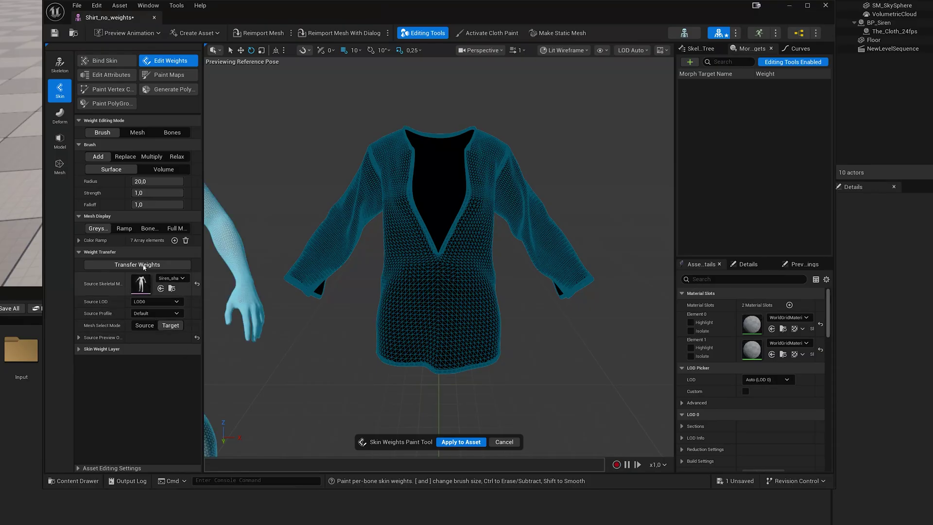
scroll(303, 303, "down", 3)
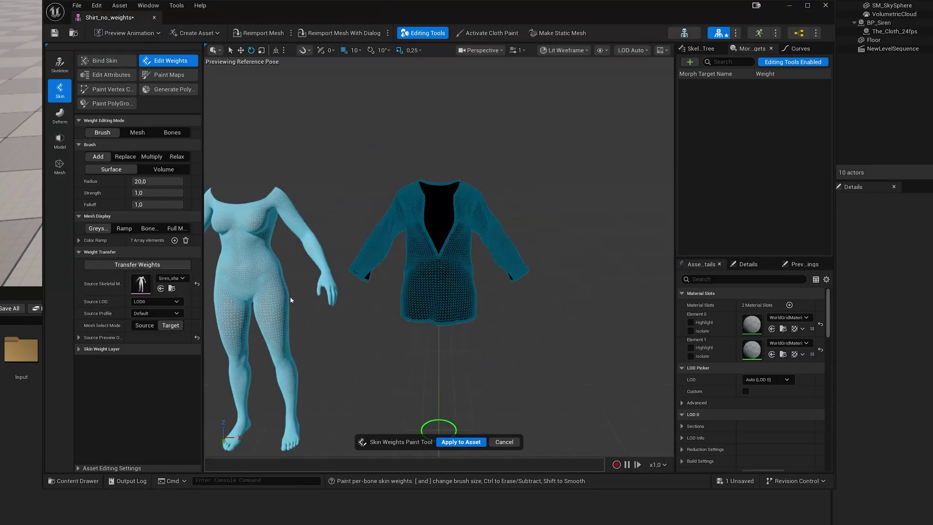
- Transfer skin weights from the Siren body mesh onto Shirt_no_weights
left_click(158, 267)
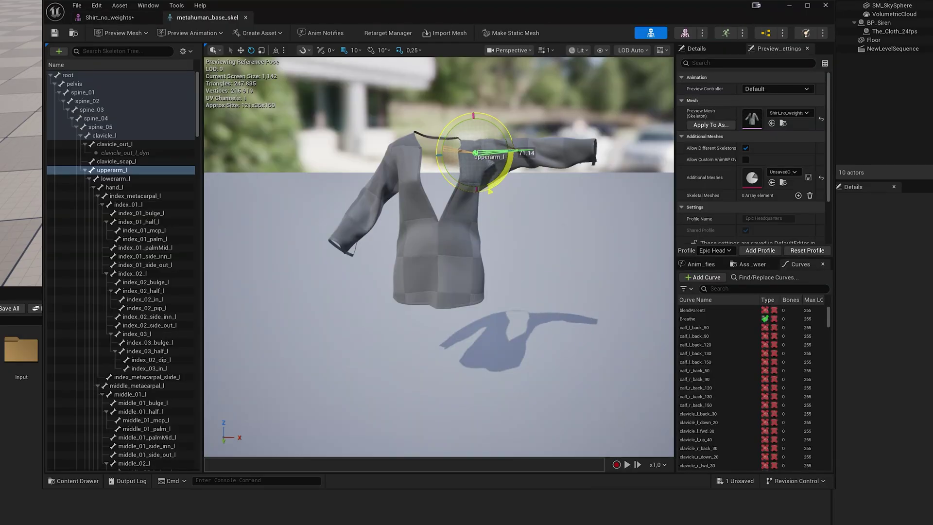